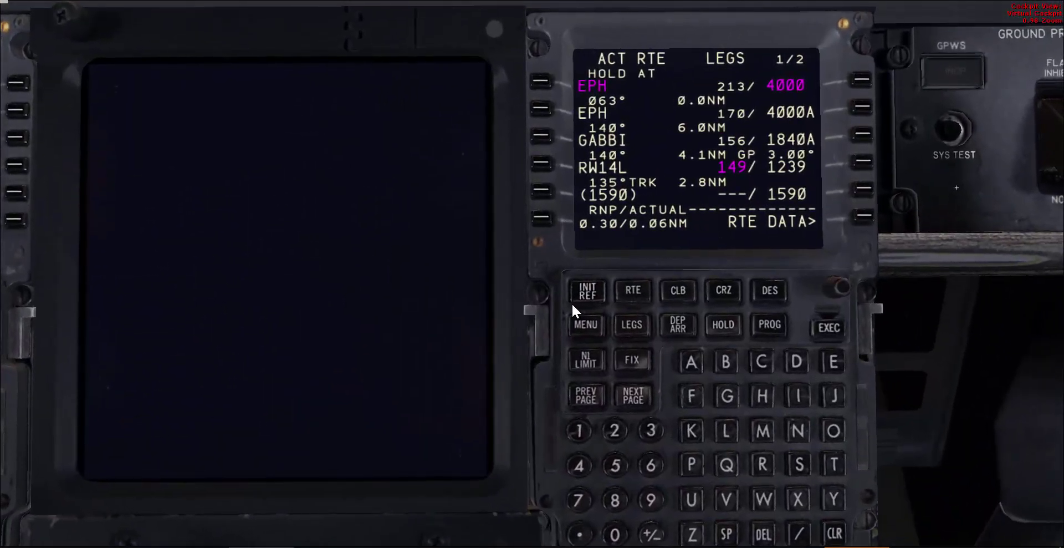
# Step: Accept the +05KT wind correction on APPROACH REF (flaps 30/143), then return to the wide cockpit view
pyautogui.click(589, 291)
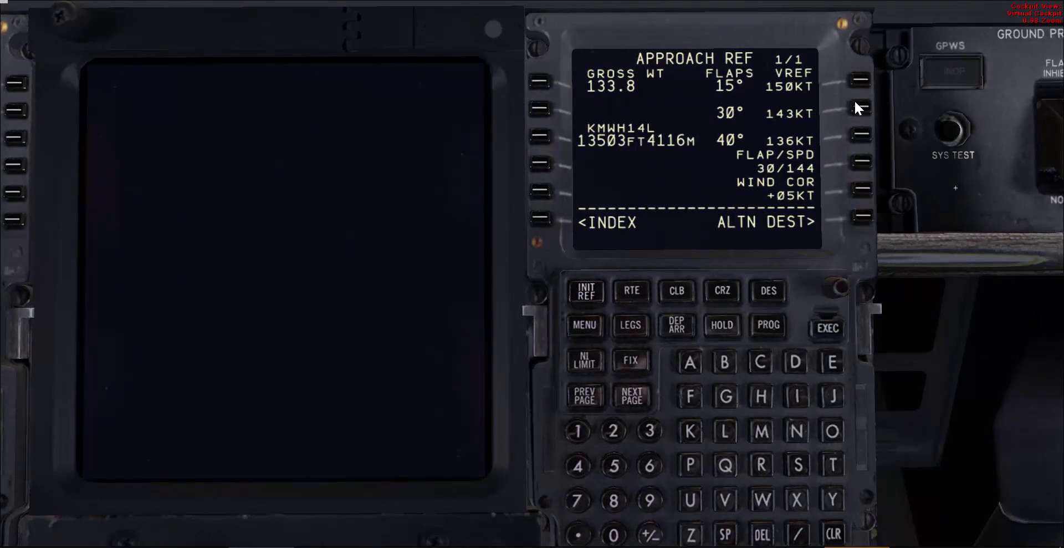
pyautogui.click(858, 191)
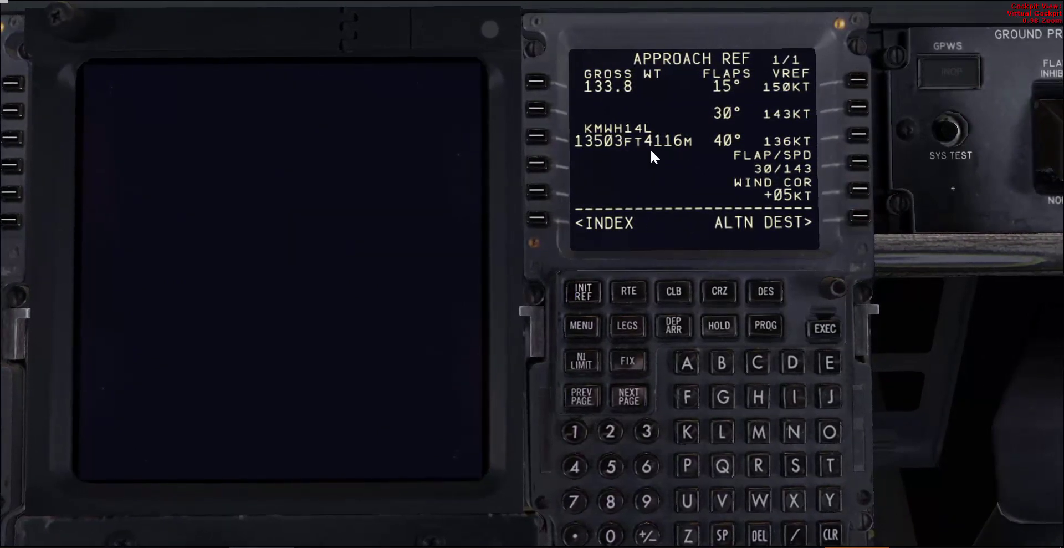
pyautogui.press('a')
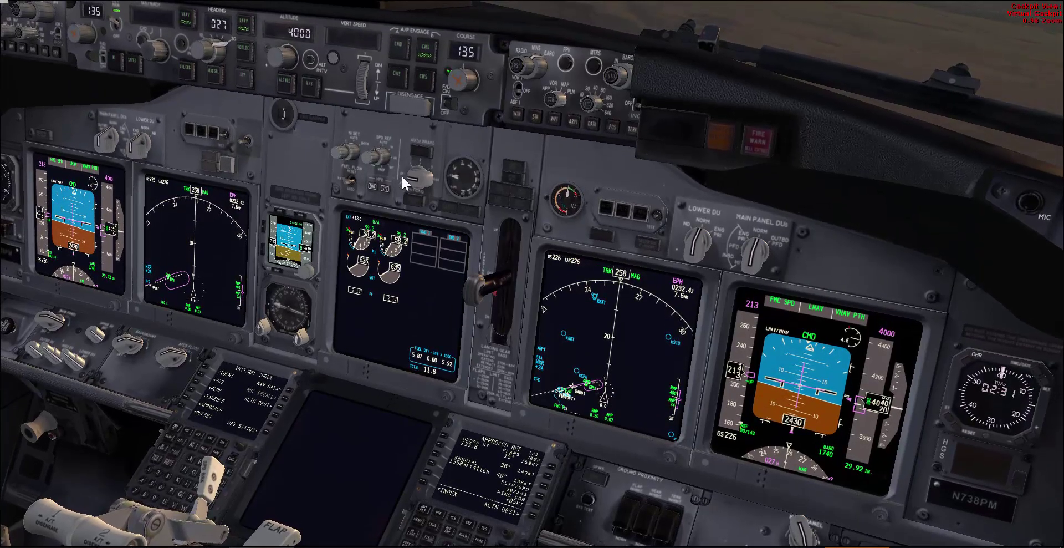
# Step: Rotate the autobrake knob to a new setting and bring up the KMWH DEP/ARR index
pyautogui.click(415, 185)
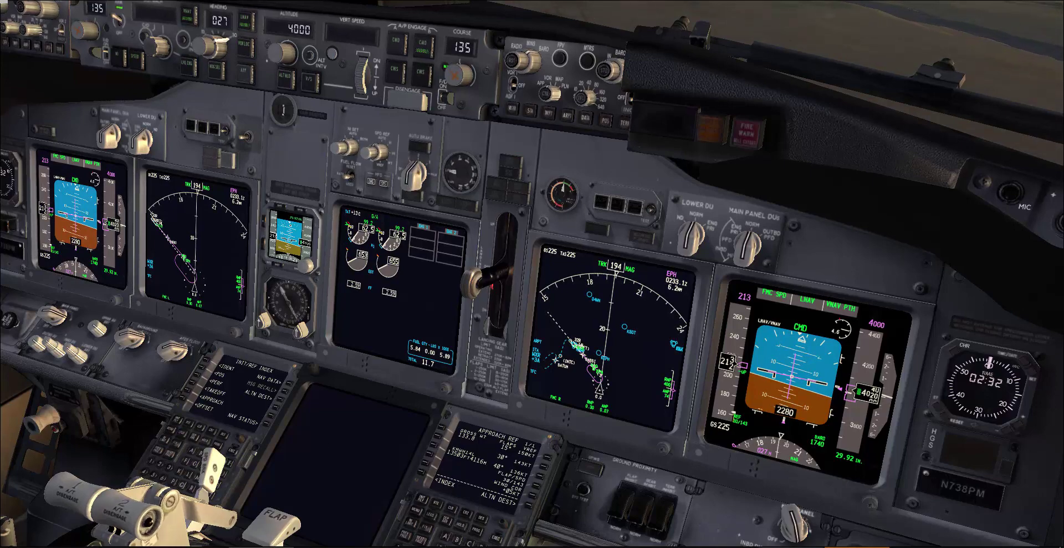
pyautogui.moveTo(726, 546)
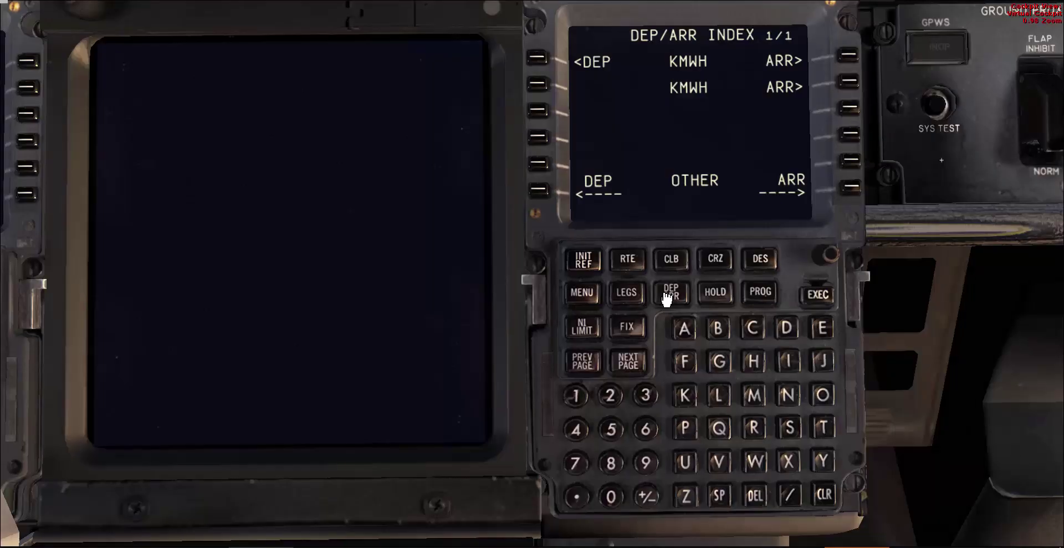
# Step: Select the ILS 32R approach for KMWH and show the modified route legs
pyautogui.click(848, 82)
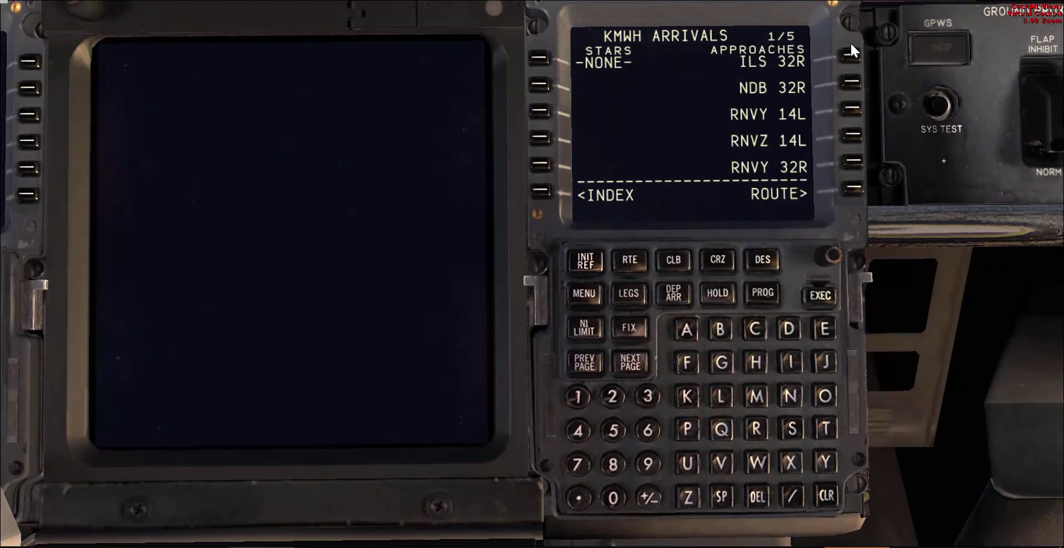
pyautogui.click(851, 55)
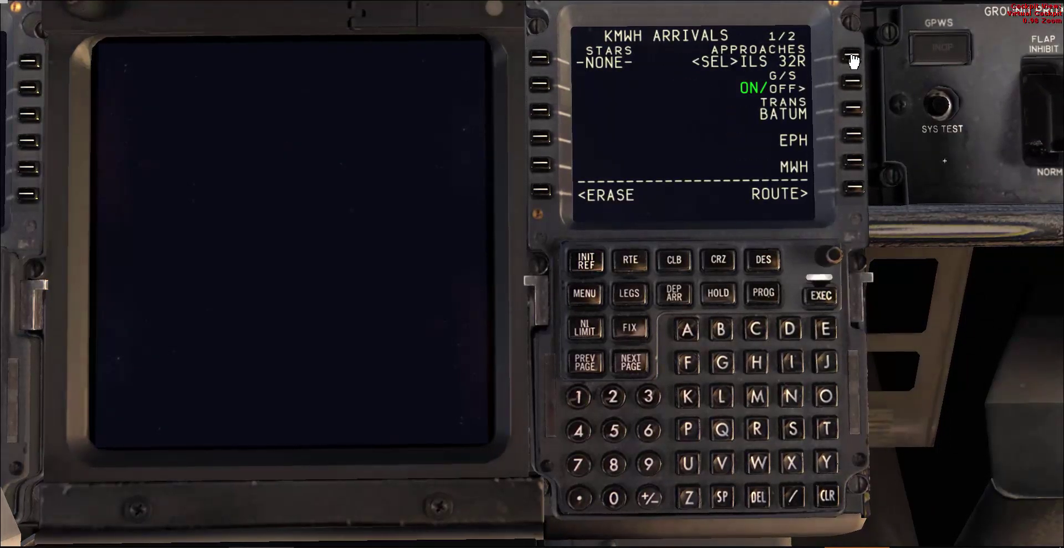
pyautogui.click(636, 295)
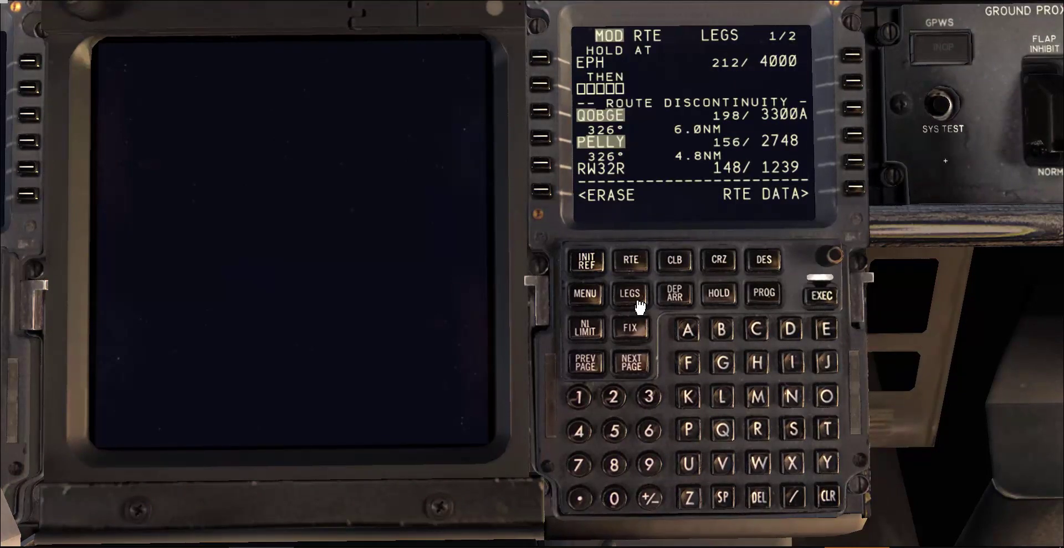
# Step: Make PELLY the next waypoint on a 326° intercept course and review both LEGS pages
pyautogui.click(543, 137)
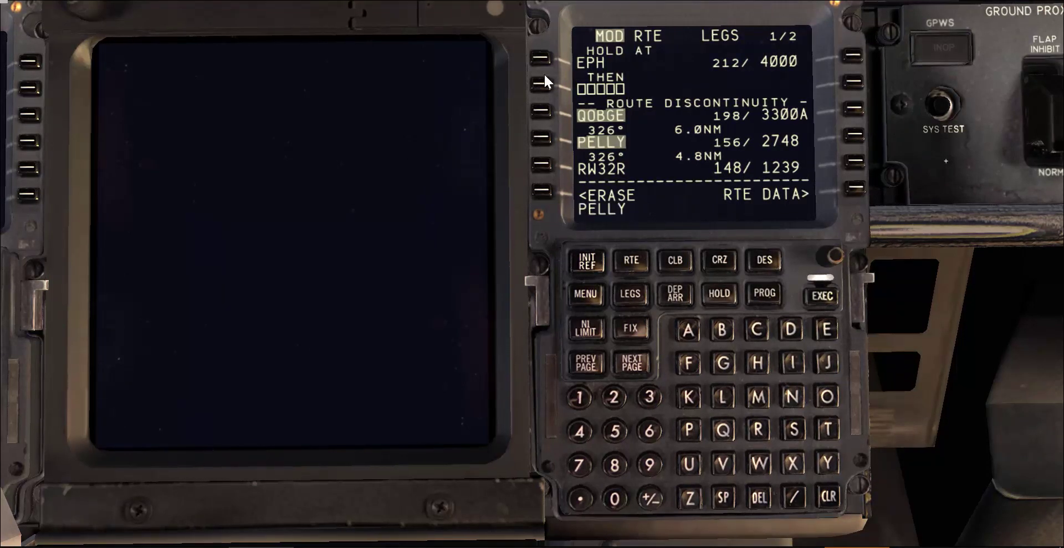
pyautogui.click(542, 59)
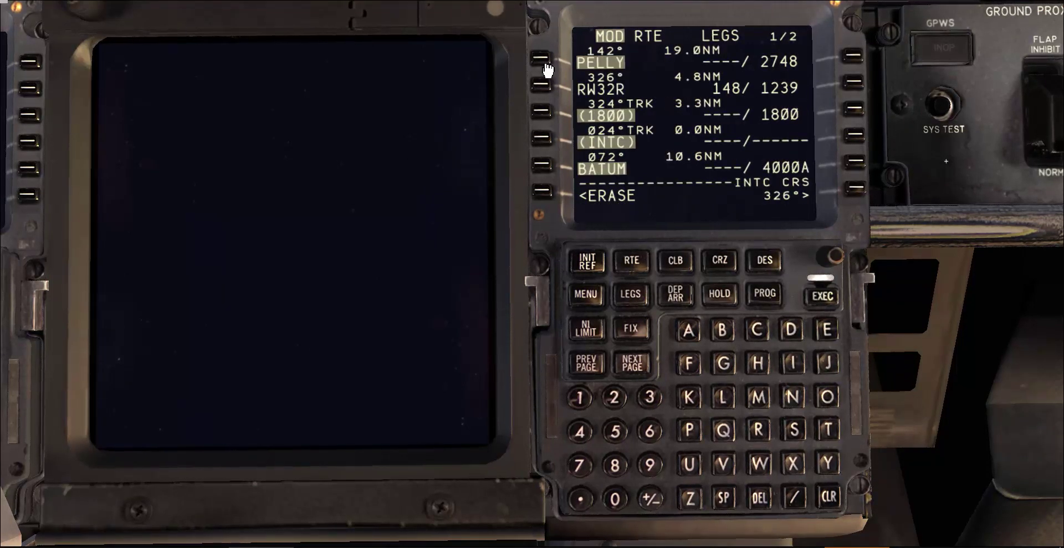
pyautogui.click(861, 190)
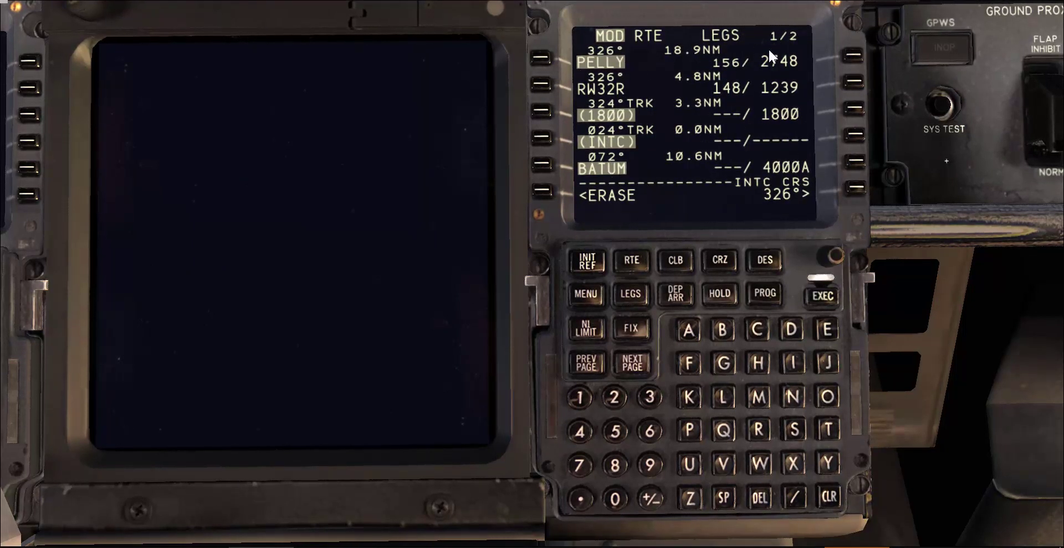
pyautogui.click(631, 366)
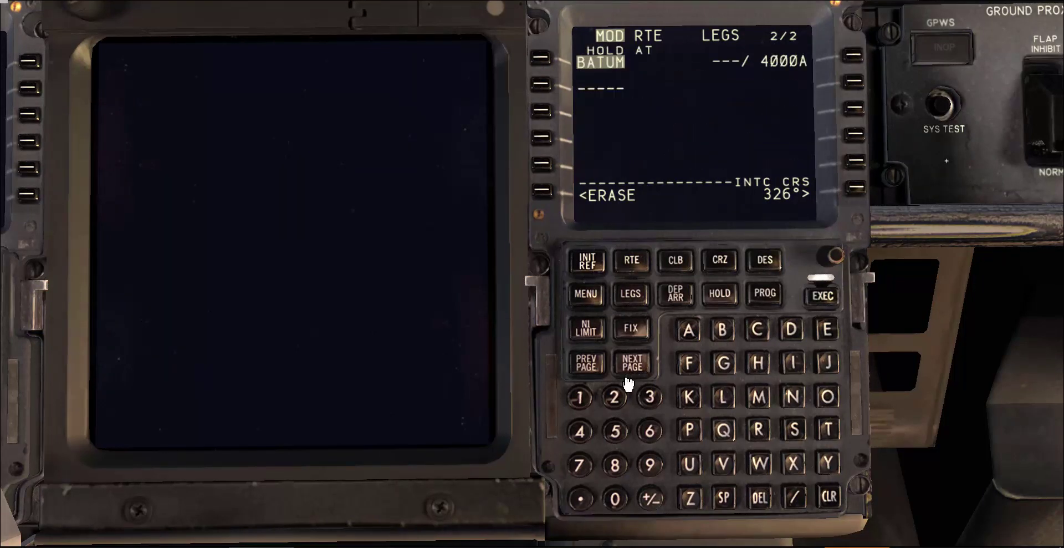
pyautogui.click(585, 365)
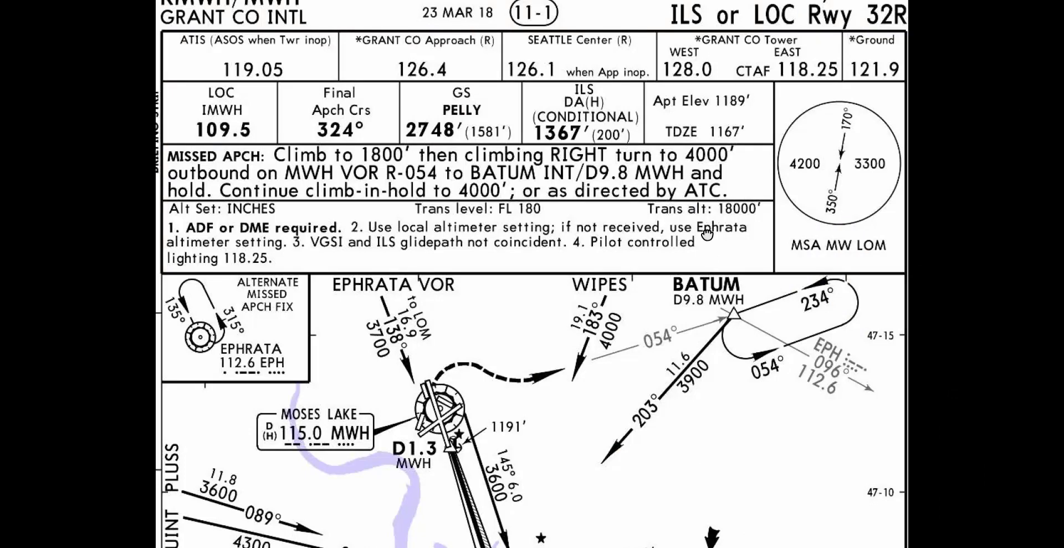
# Step: Scroll the ILS or LOC Rwy 32R chart to confirm 109.5 and the 324° course, then return to the simulator
pyautogui.scroll(-5, 379, 359)
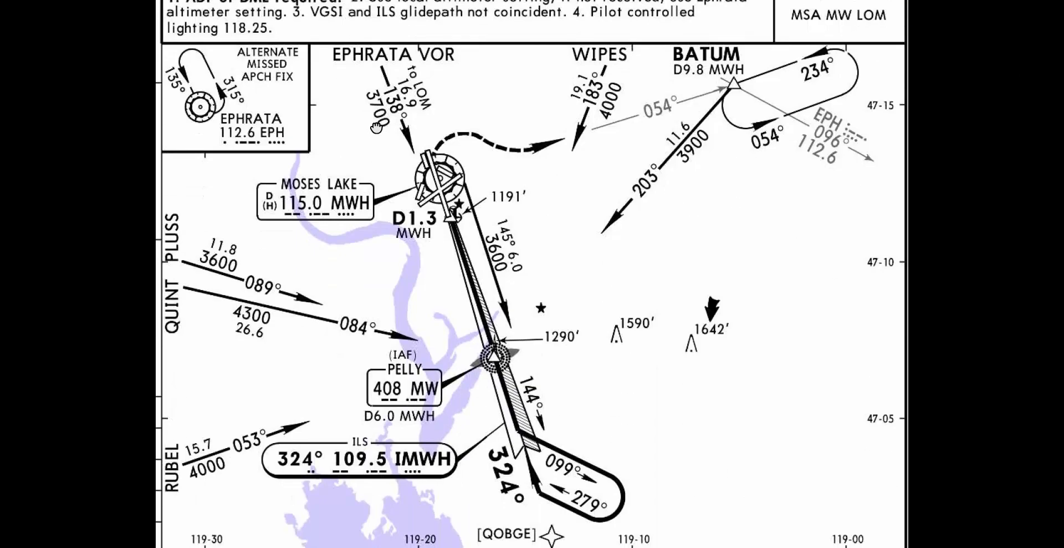
pyautogui.scroll(-4, 385, 449)
pyautogui.scroll(-2, 221, 458)
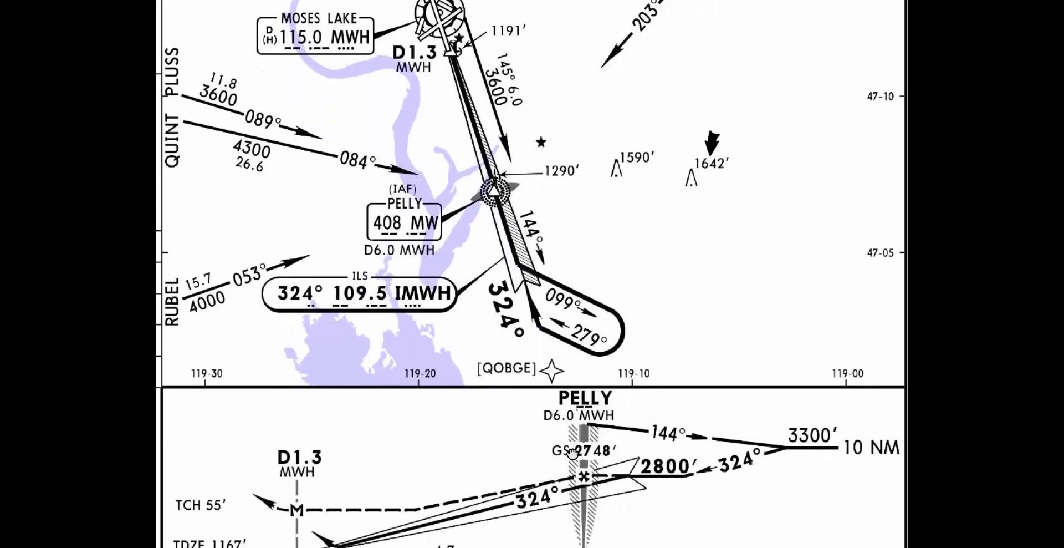
pyautogui.scroll(8, 562, 349)
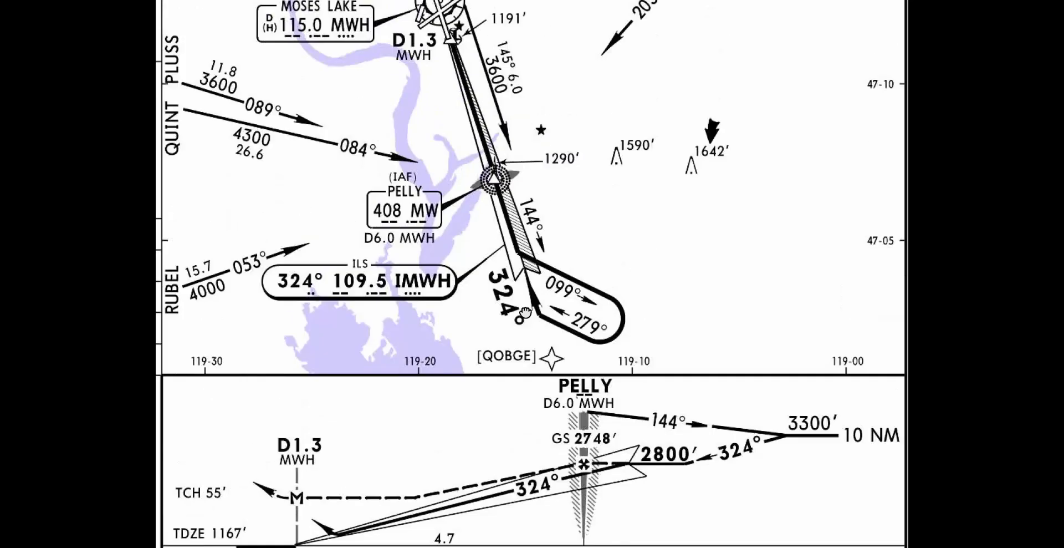
pyautogui.scroll(3, 487, 318)
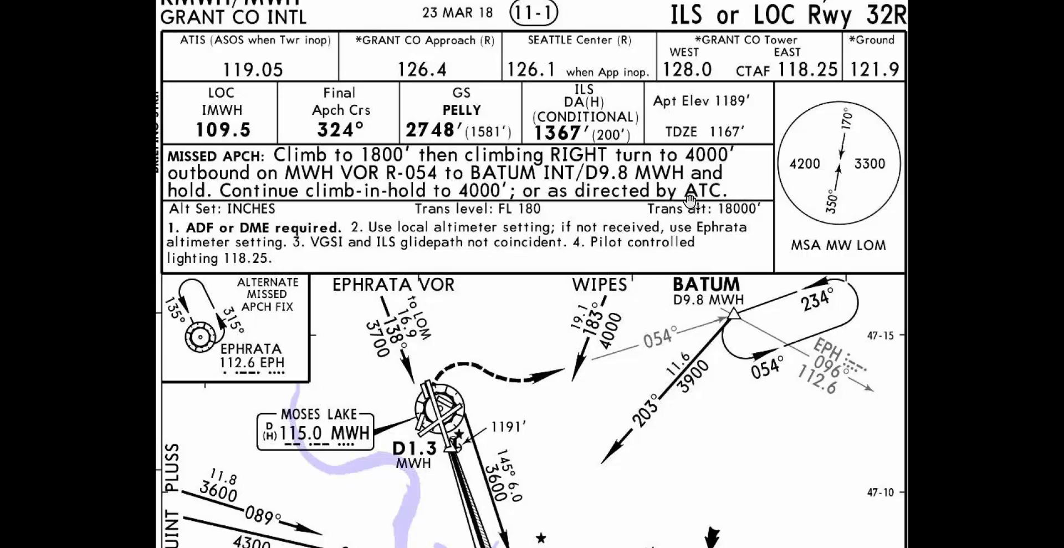
pyautogui.hotkey('alt', 'Tab')
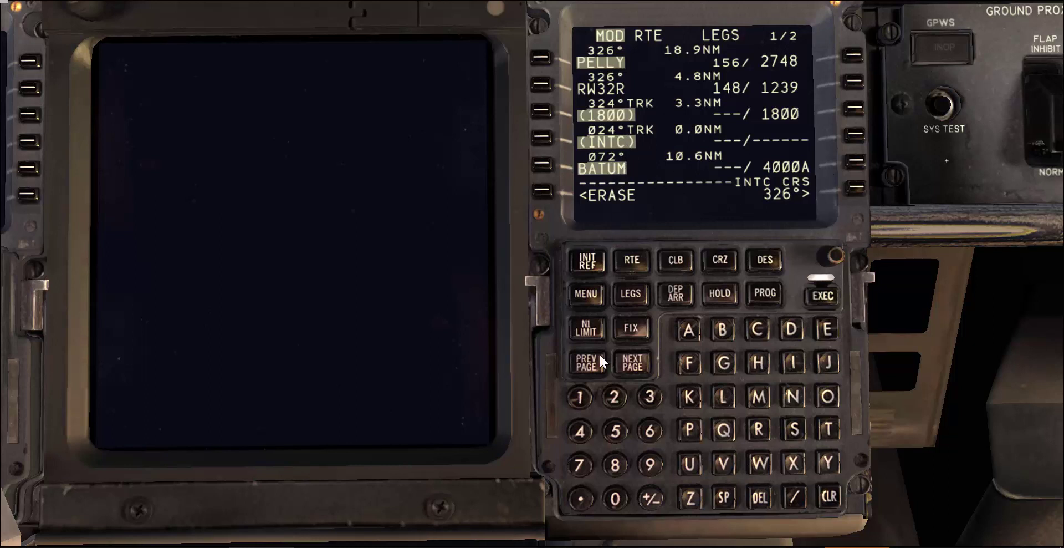
# Step: Review both LEGS pages and execute the PELLY–RW32R–BATUM route
pyautogui.click(625, 367)
pyautogui.click(591, 364)
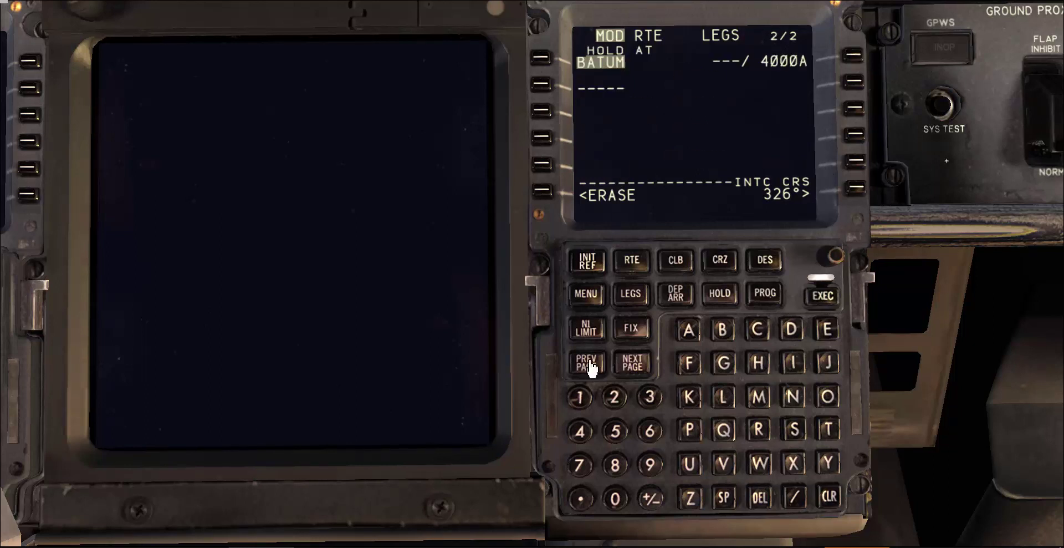
pyautogui.click(823, 297)
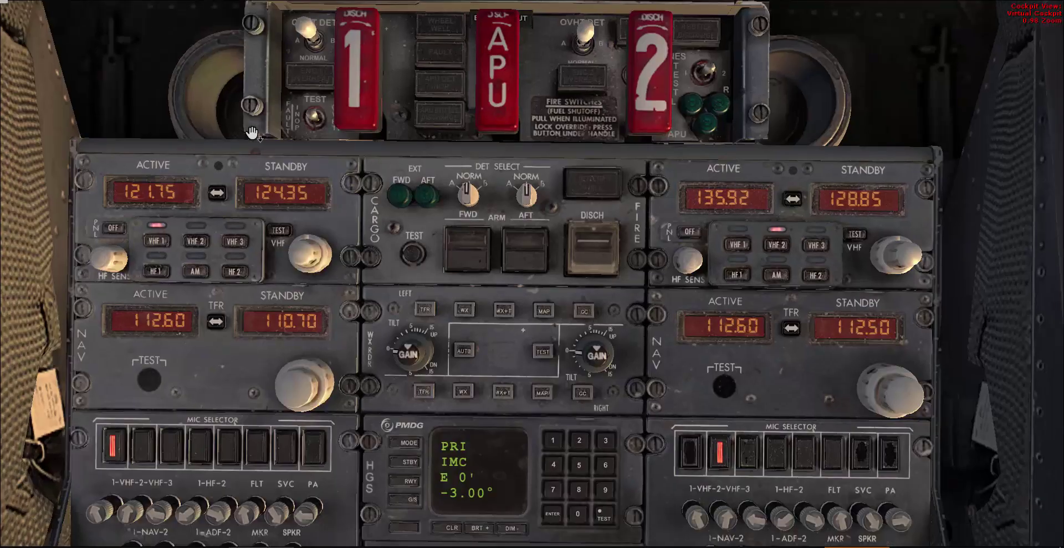
# Step: Make 109.50 active on both NAV 2 and NAV 1, then bring up the ILS Rwy 32R chart
pyautogui.scroll(-3, 876, 333)
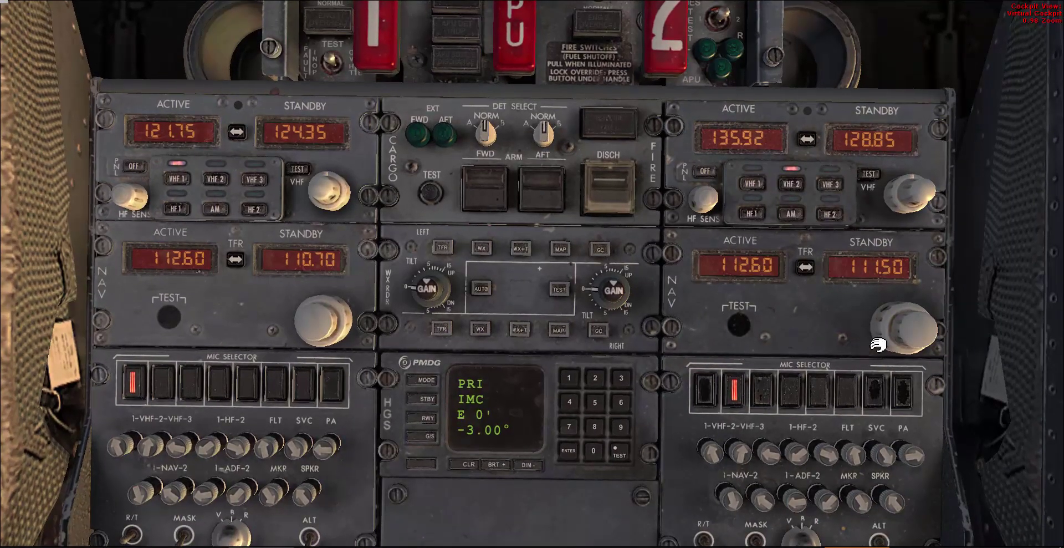
pyautogui.click(811, 268)
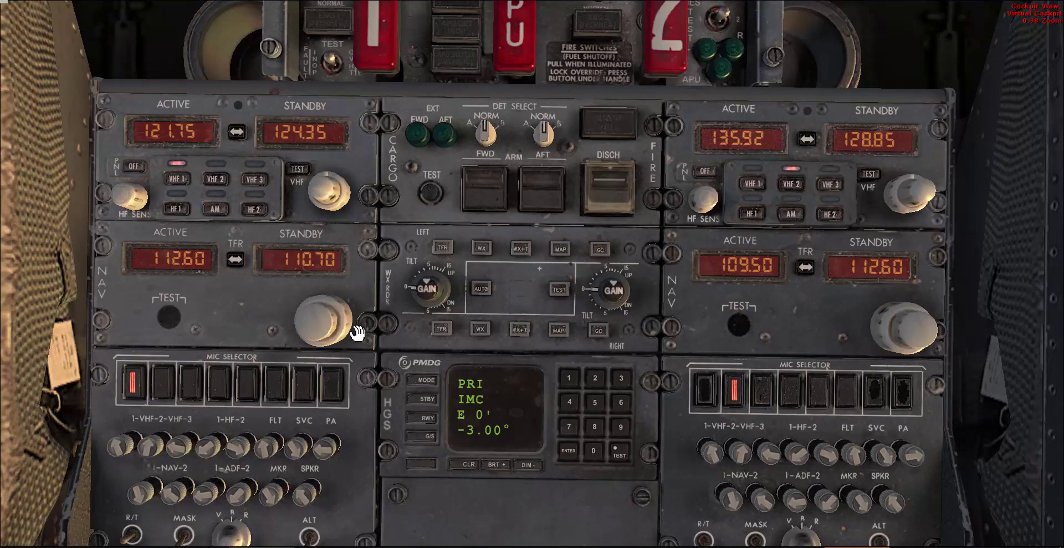
pyautogui.scroll(-2, 346, 331)
pyautogui.scroll(1, 347, 329)
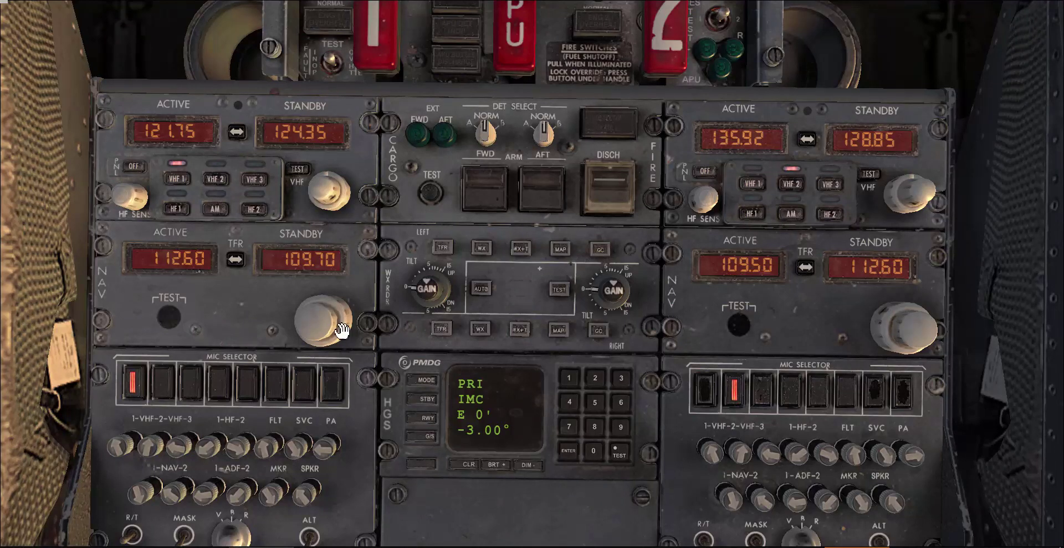
pyautogui.scroll(-1, 316, 326)
pyautogui.scroll(-3, 315, 328)
pyautogui.click(236, 259)
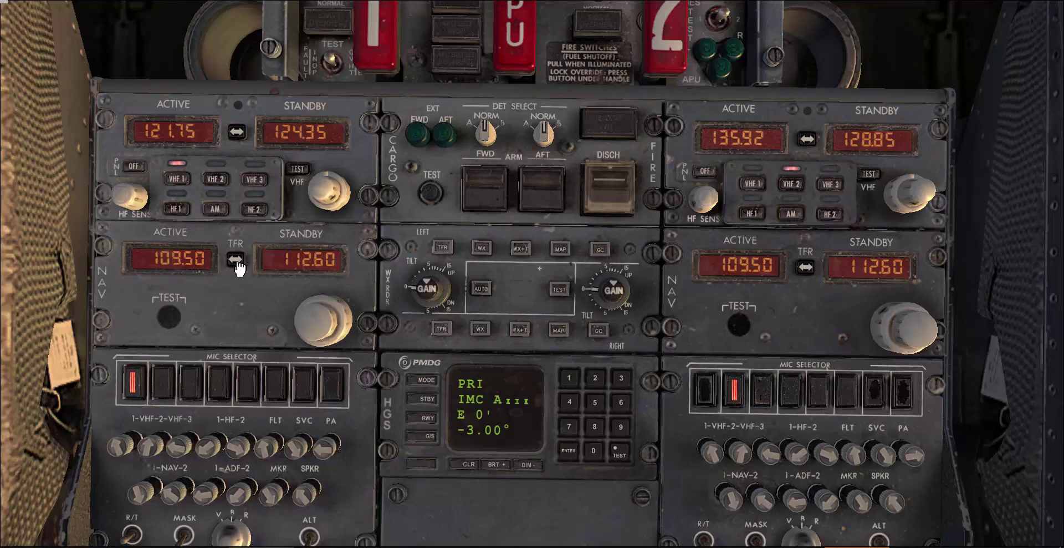
pyautogui.hotkey('alt', 'Tab')
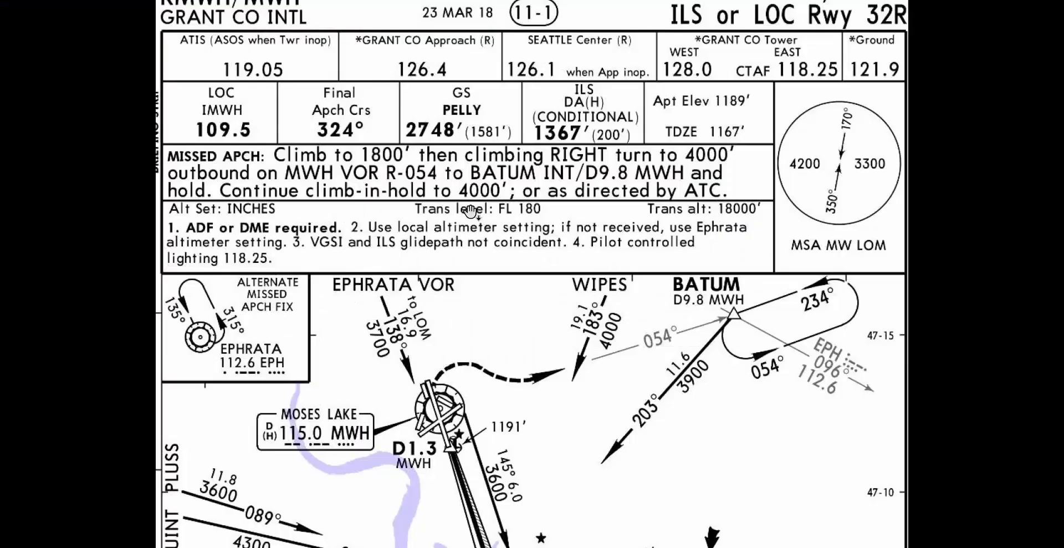
# Step: Set the right MCP course to 324, start raising the left course, then view the chart again
pyautogui.hotkey('alt', 'Tab')
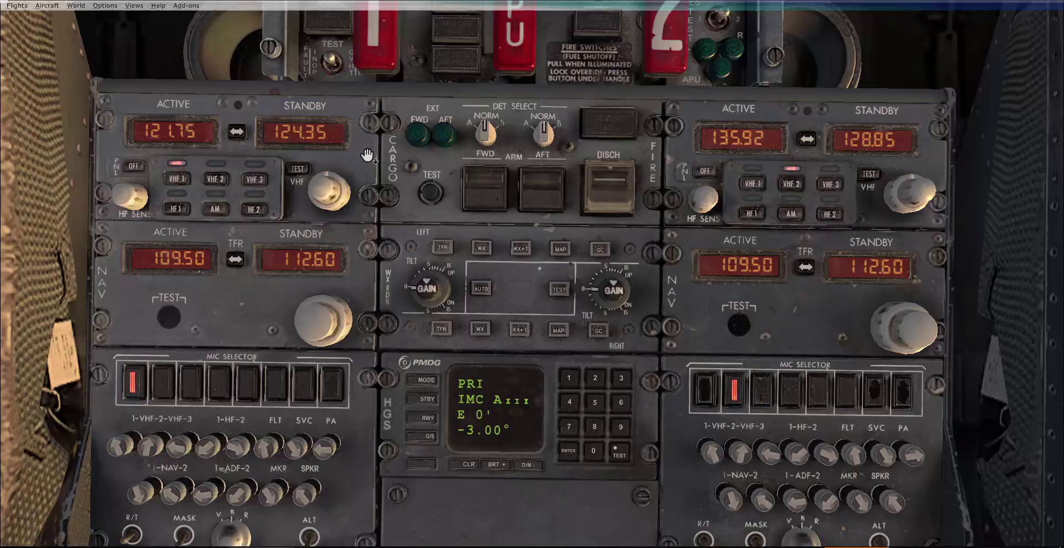
pyautogui.press('a')
pyautogui.scroll(15, 801, 130)
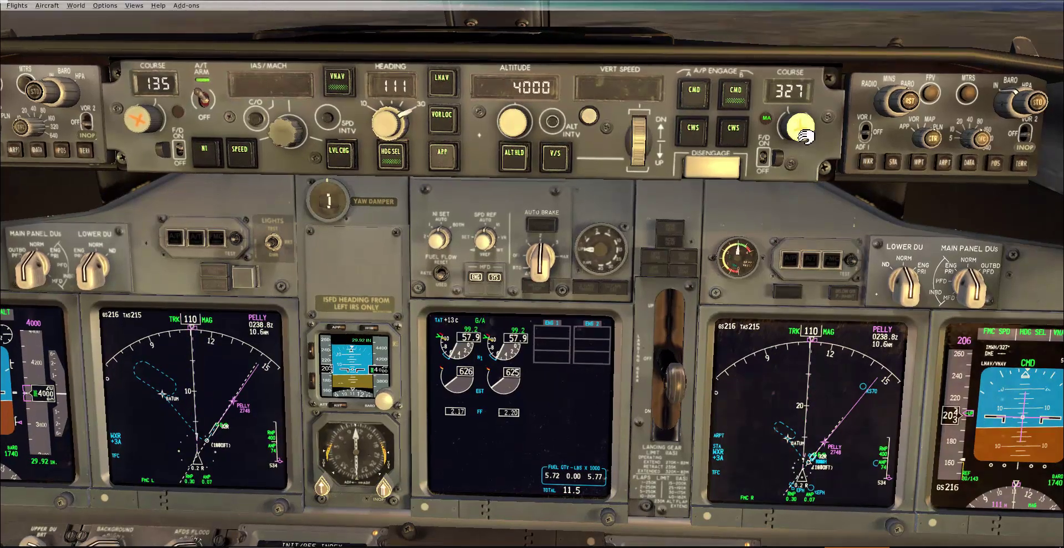
pyautogui.scroll(-3, 803, 133)
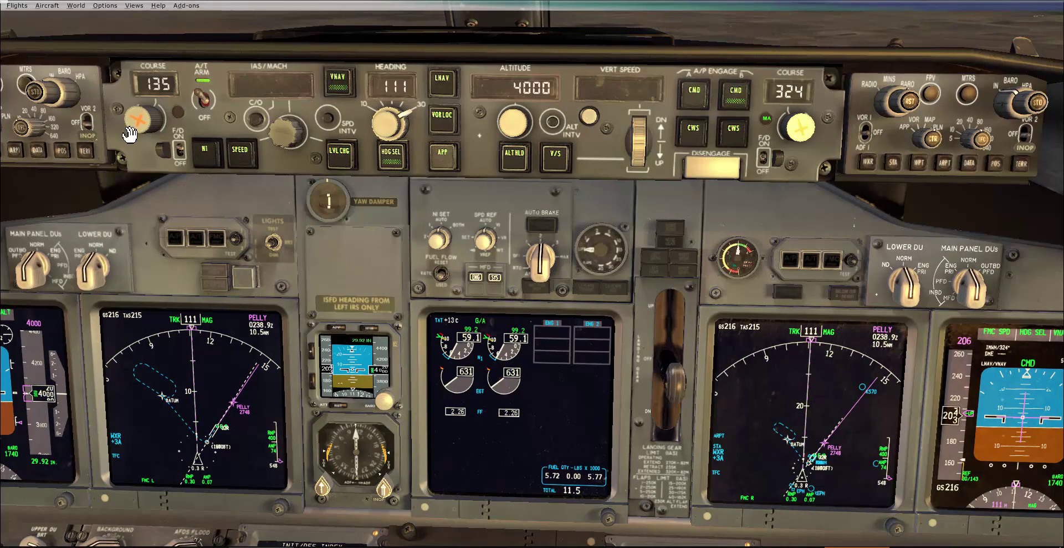
pyautogui.scroll(16, 129, 133)
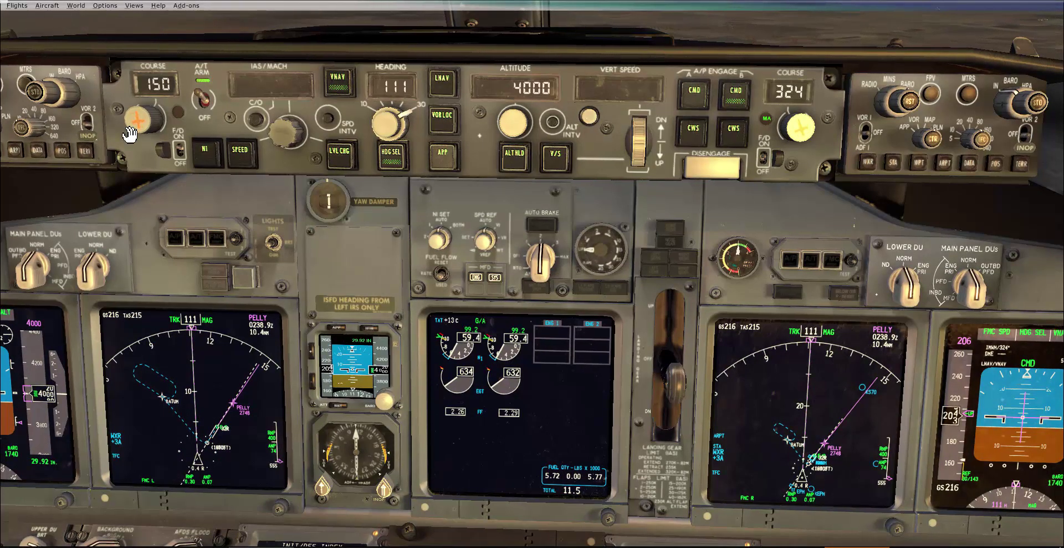
pyautogui.scroll(6, 129, 133)
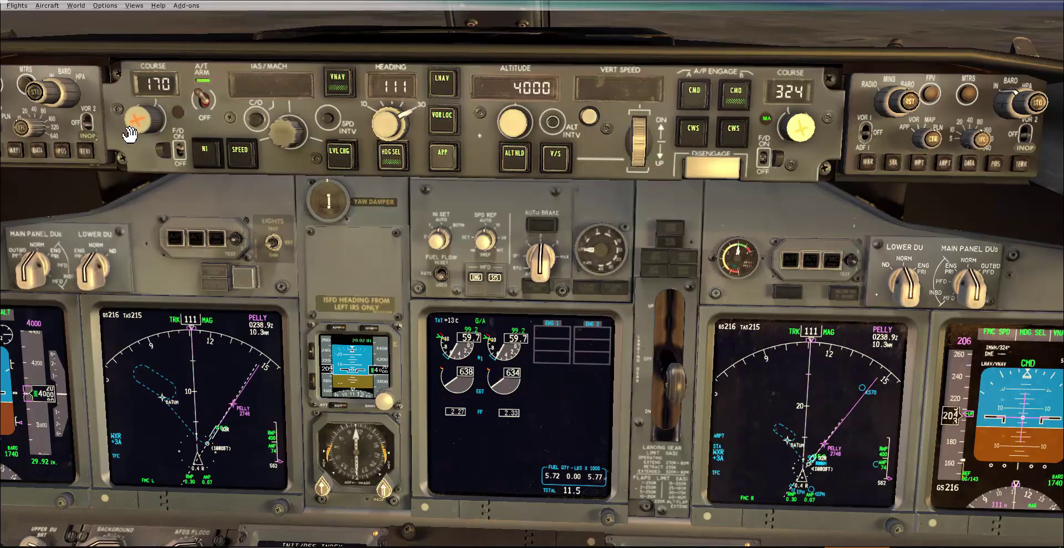
pyautogui.hotkey('alt', 'Tab')
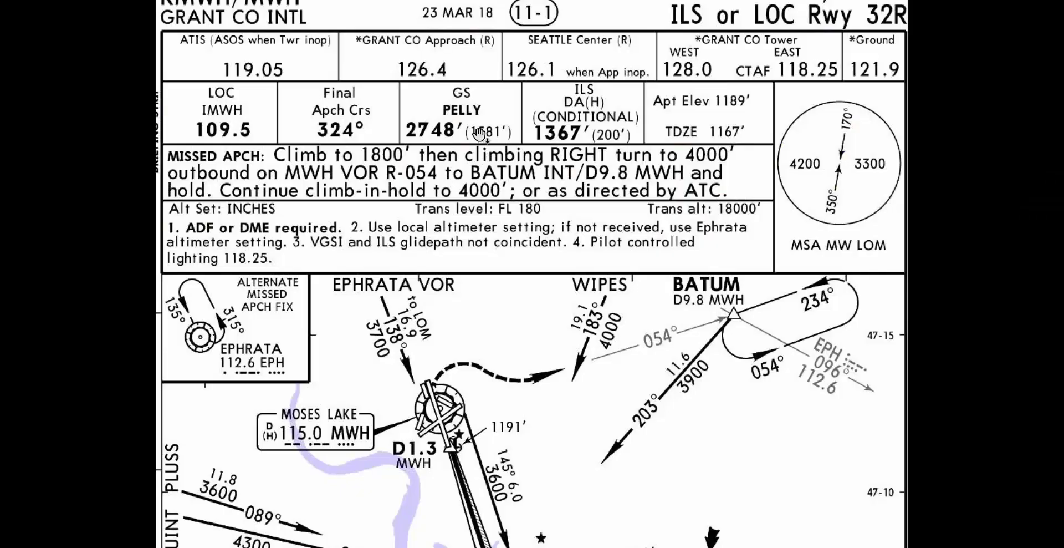
# Step: Compare the FMC LEGS page close up against the ILS 32R approach chart
pyautogui.hotkey('alt', 'Tab')
pyautogui.press('a')
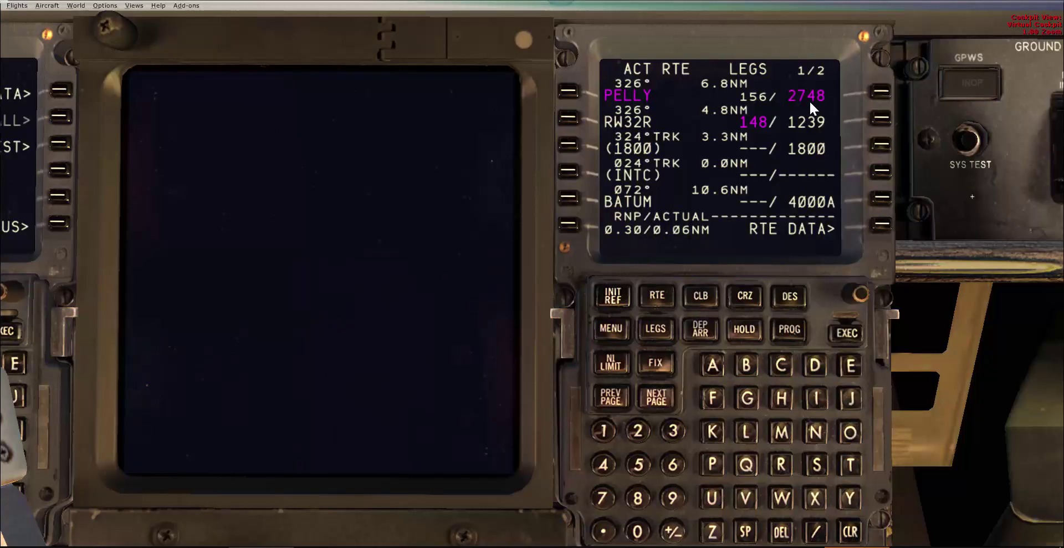
pyautogui.hotkey('alt', 'Tab')
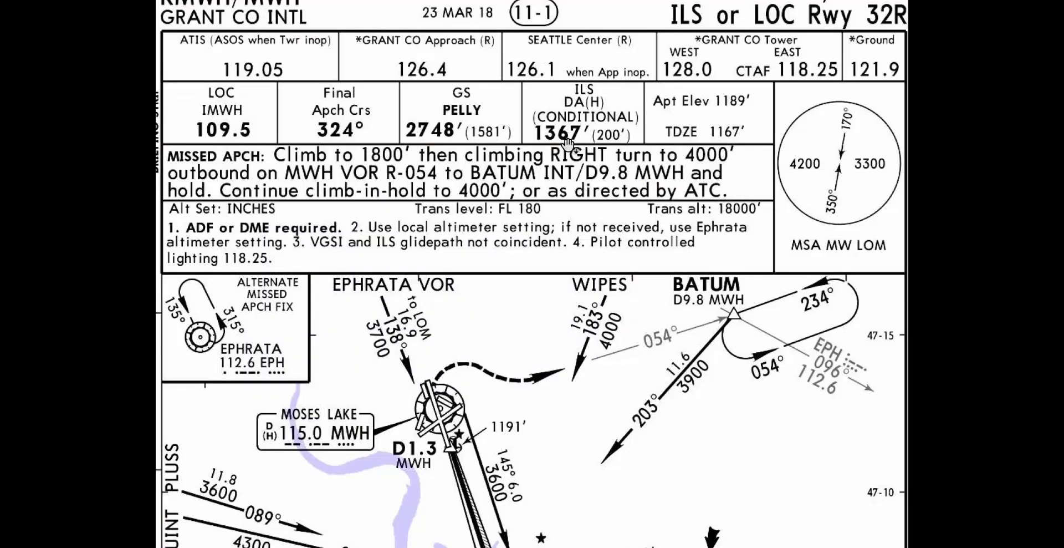
pyautogui.hotkey('alt', 'Tab')
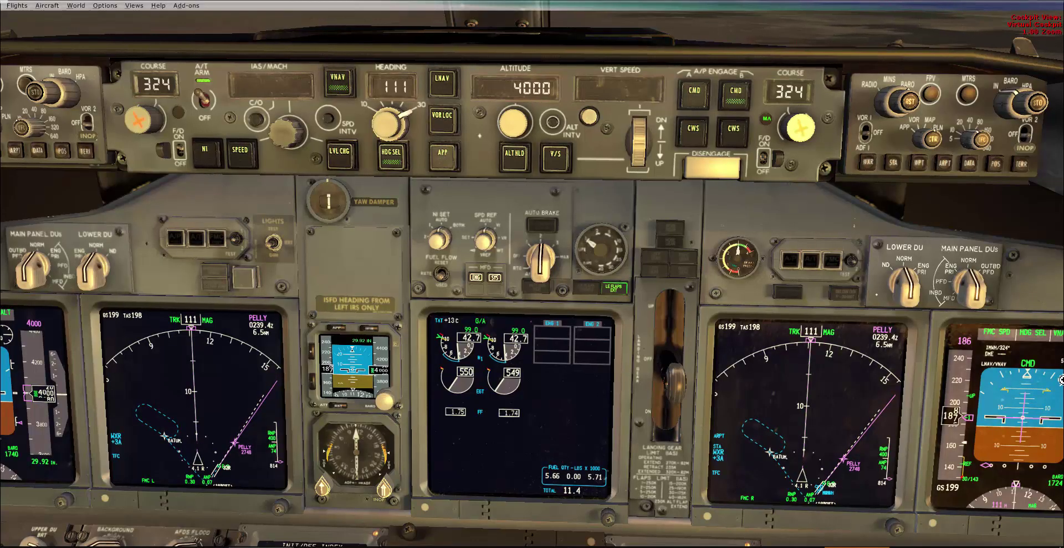
# Step: Check on the captain's PFD popup that the IMWH localizer reads 324°, then close it
pyautogui.hotkey('shift', '1')
pyautogui.moveTo(861, 219); pyautogui.dragTo(315, 523)
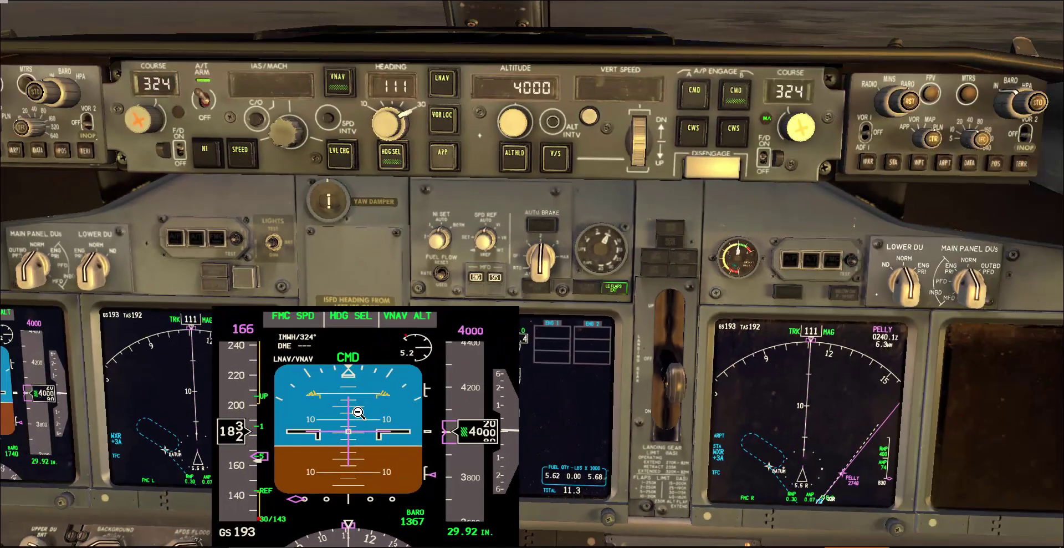
pyautogui.click(368, 402)
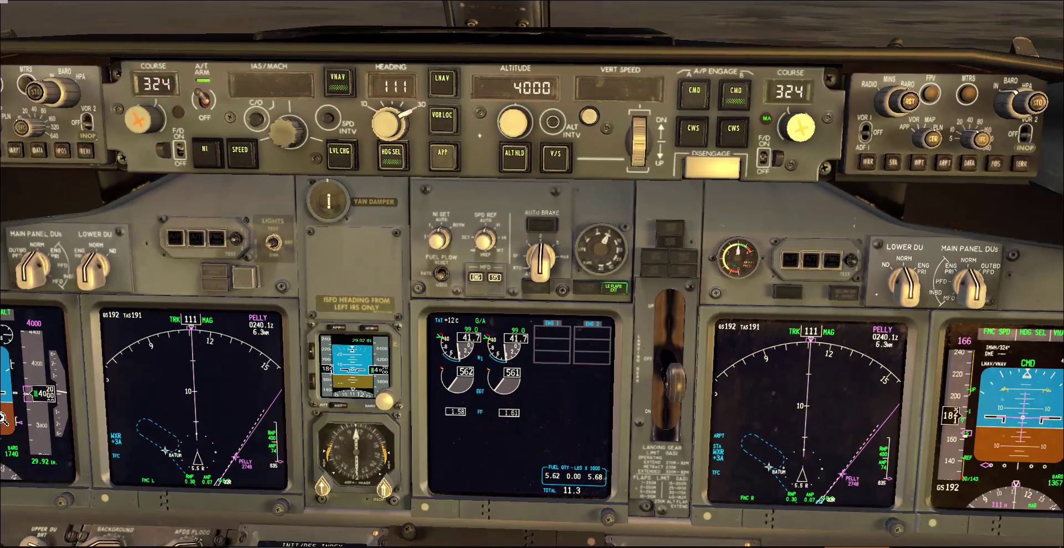